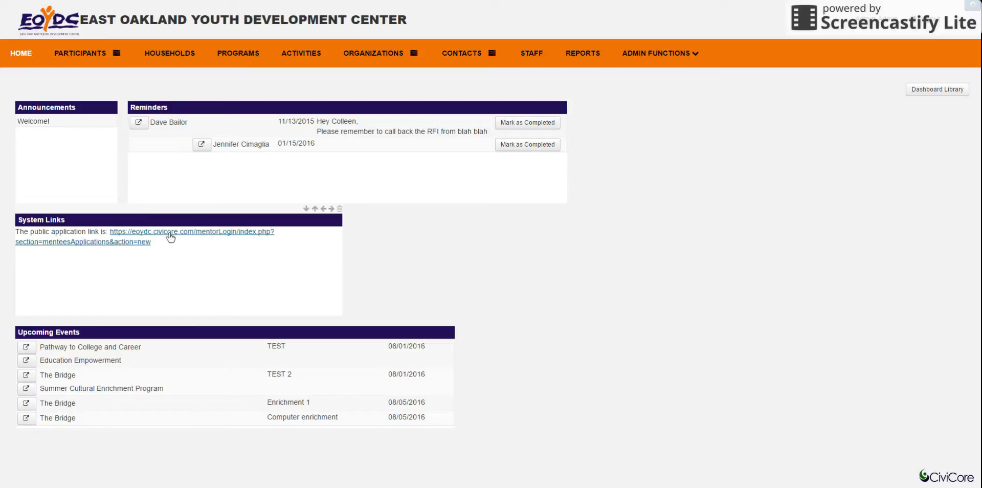
Open the public application form and examine its participant, education, health, family, parent/guardian, emergency contact and program sections.
left_click(169, 232)
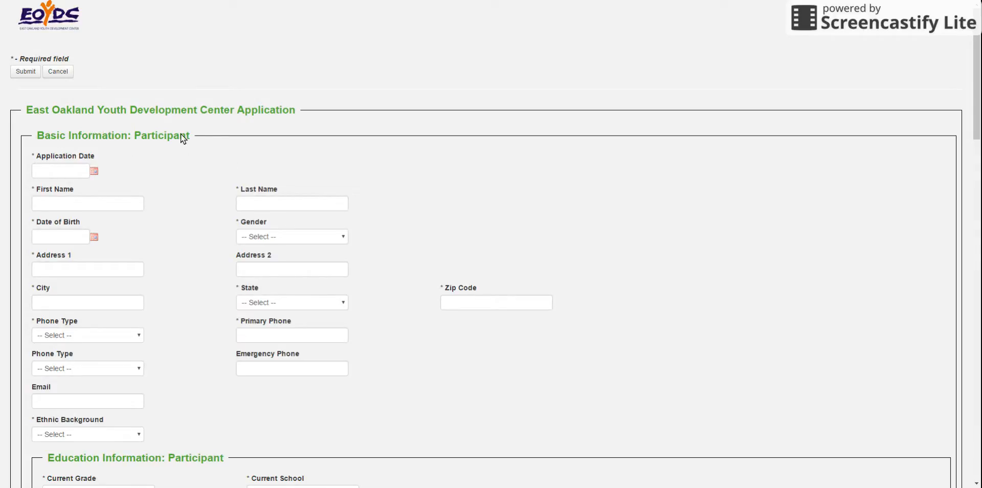
left_click_drag(226, 145, 21, 148)
scroll(192, 194, "down", 5)
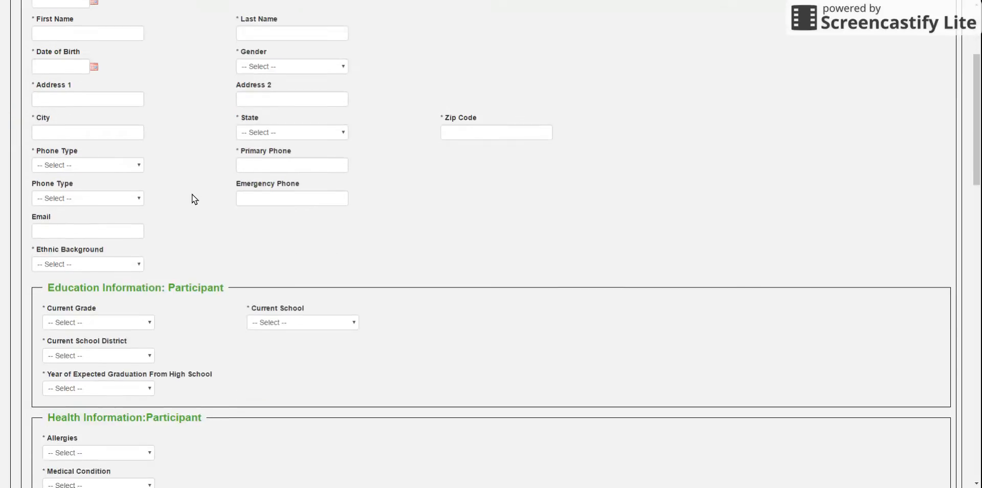
left_click(66, 202)
double_click(65, 203)
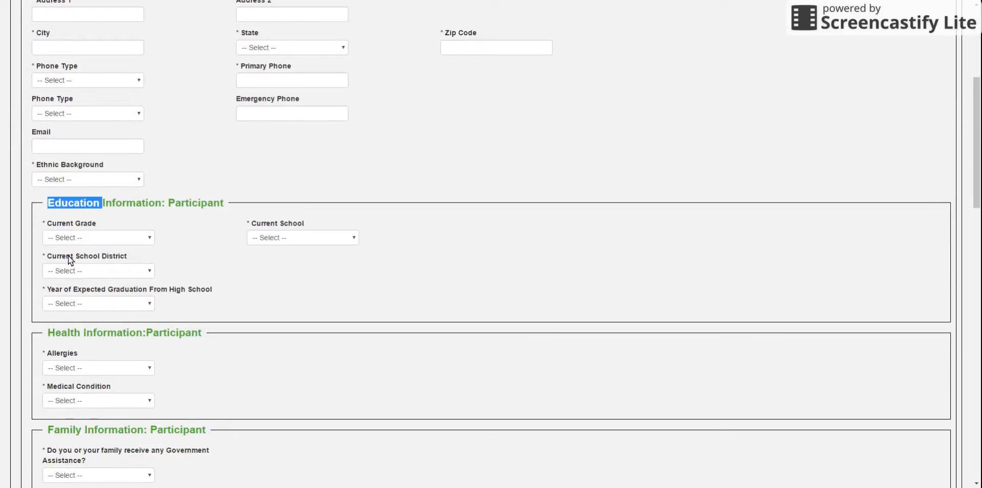
left_click(59, 330)
scroll(60, 329, "down", 3)
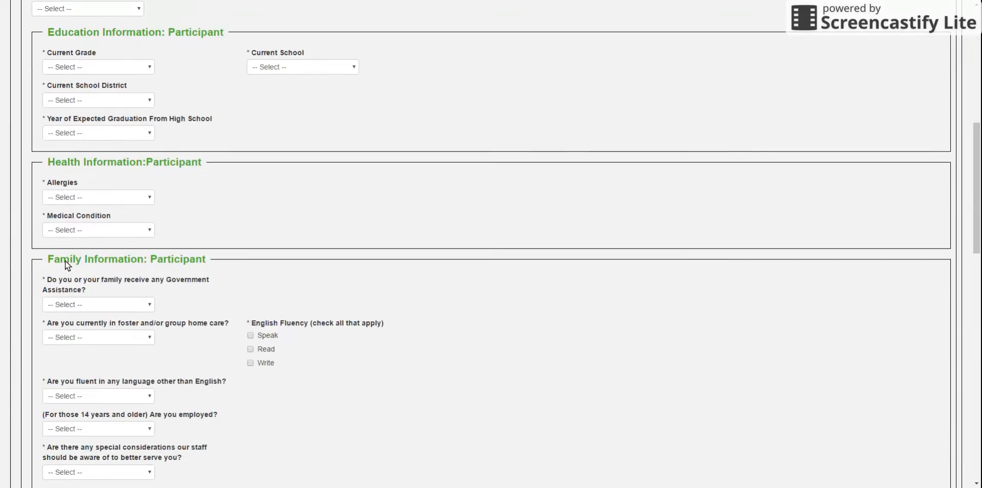
scroll(66, 261, "down", 8)
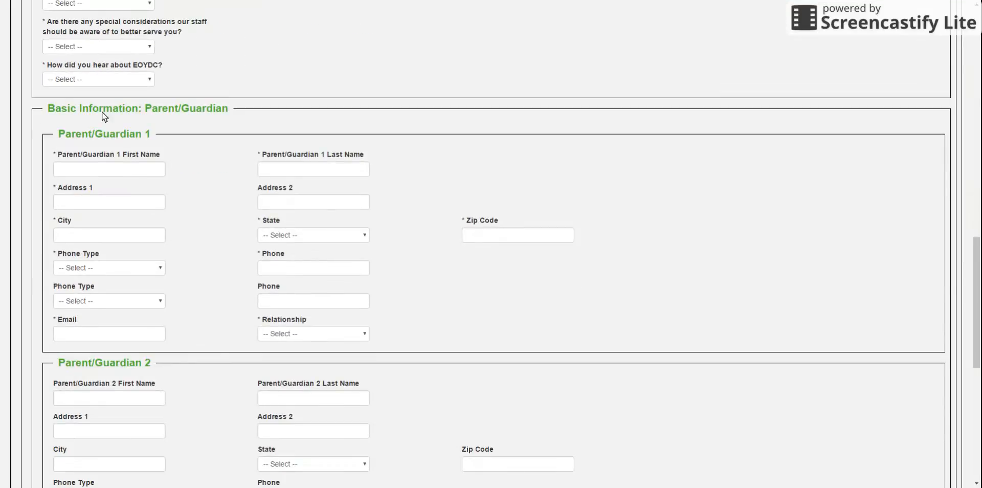
scroll(178, 133, "down", 2)
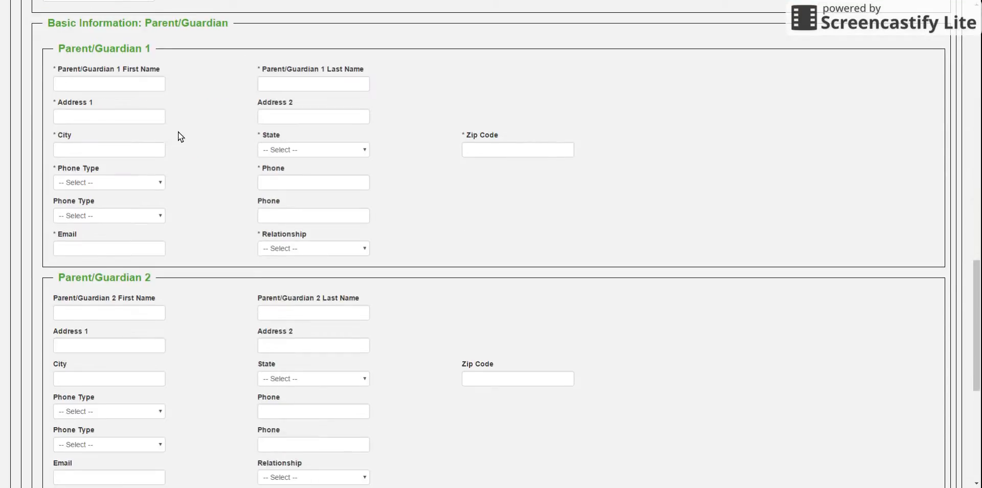
scroll(164, 319, "down", 3)
scroll(164, 319, "down", 2)
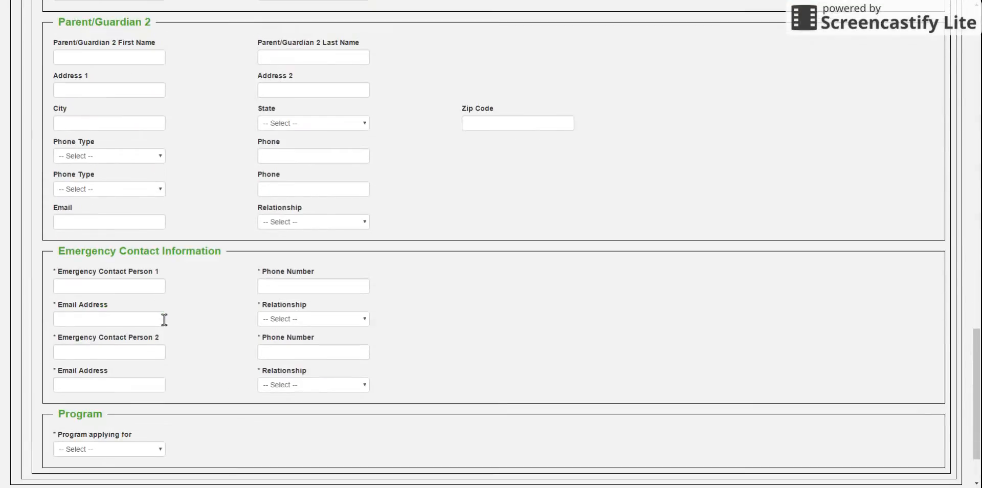
scroll(103, 289, "down", 2)
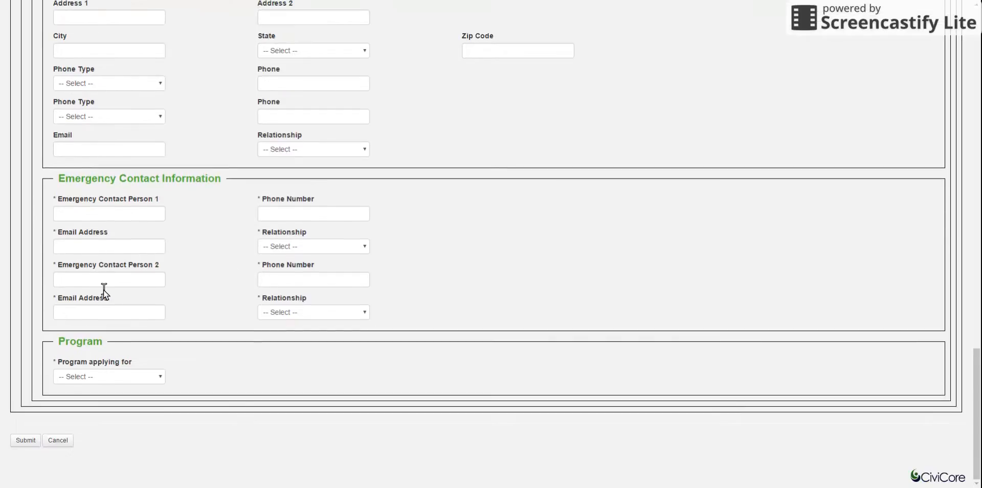
Choose The Bridge as the program applying for and examine its additional participant and family questions.
left_click(134, 381)
left_click(106, 388)
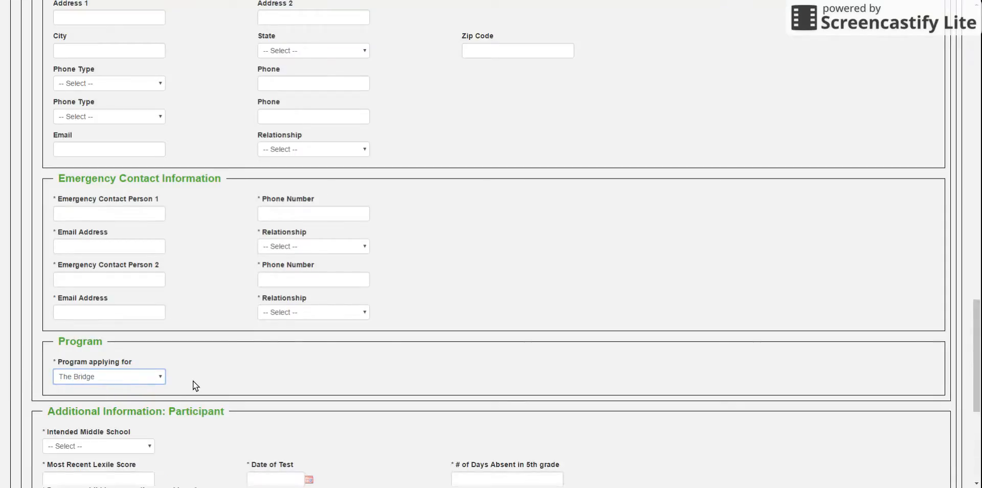
scroll(193, 381, "down", 3)
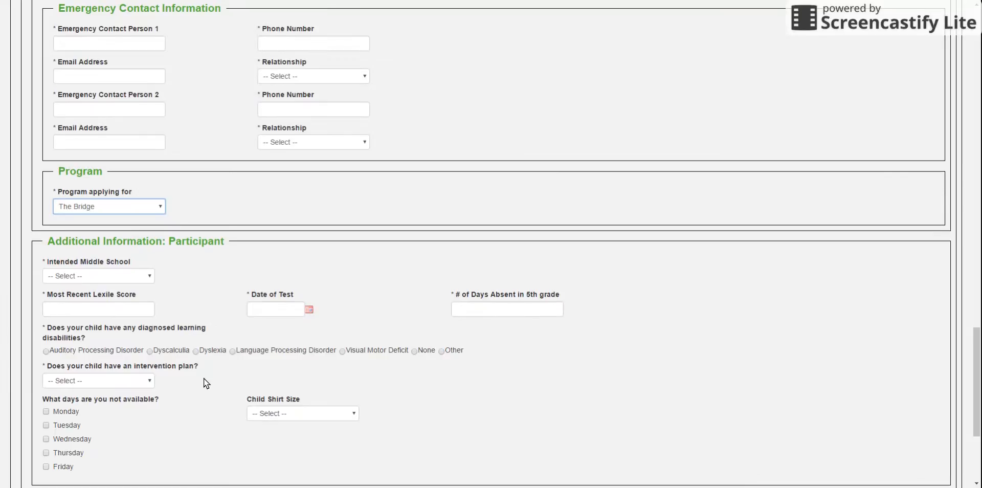
scroll(231, 355, "down", 3)
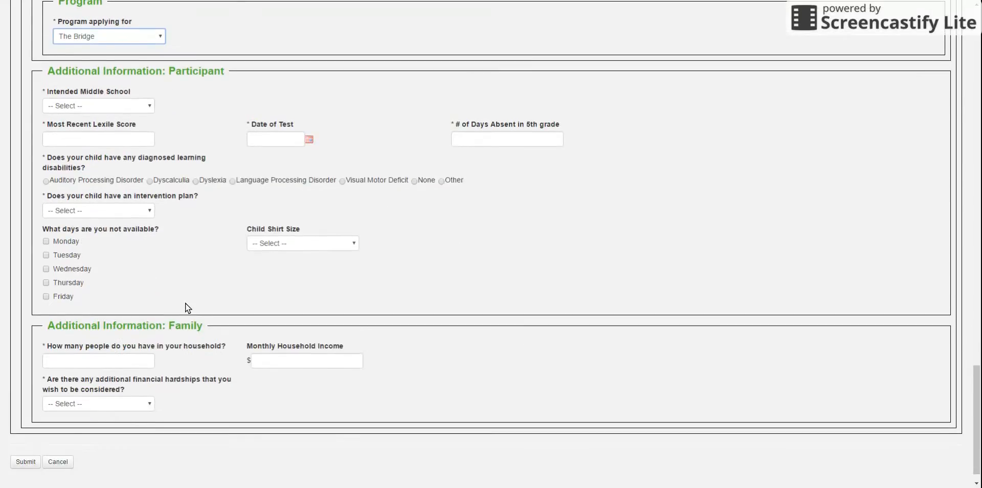
Switch the program to Pathway to College and Career and set the college educational background to Completed Certificate Program.
scroll(155, 305, "up", 2)
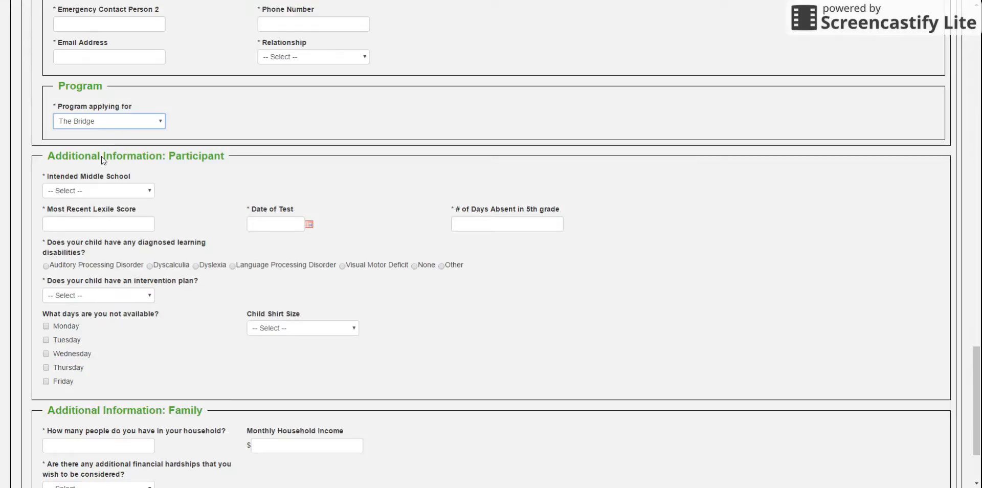
left_click(102, 158)
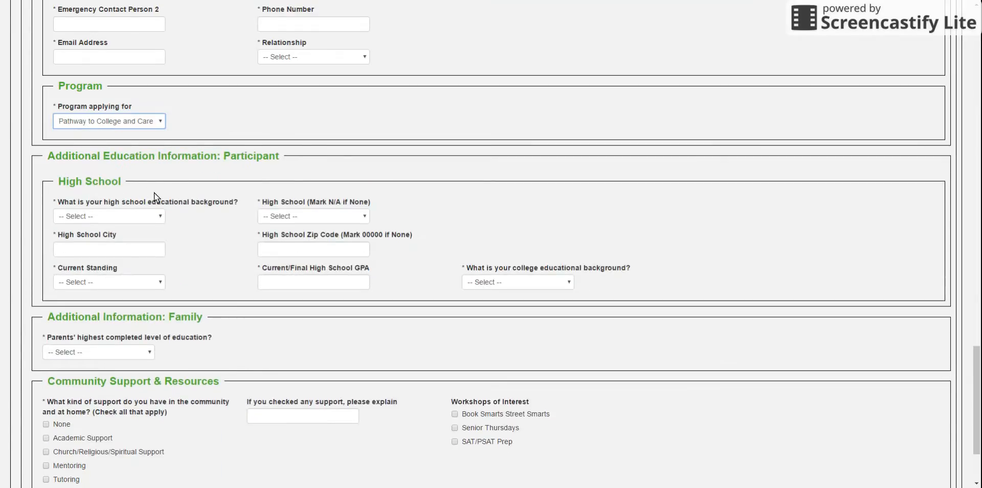
scroll(154, 192, "down", 2)
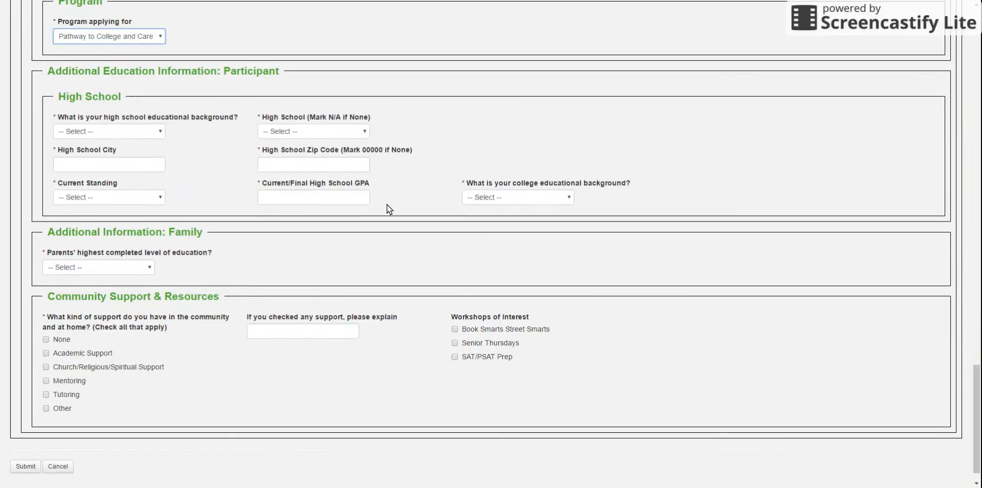
left_click(495, 199)
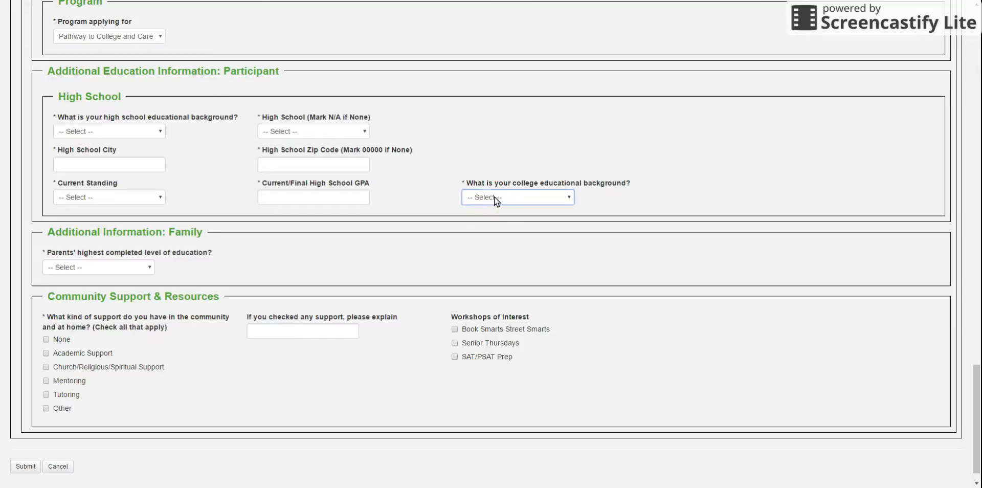
left_click(511, 270)
Switch the program to Education Empowerment, then to After School Leadership Academy, and examine the additional questions.
left_click(103, 36)
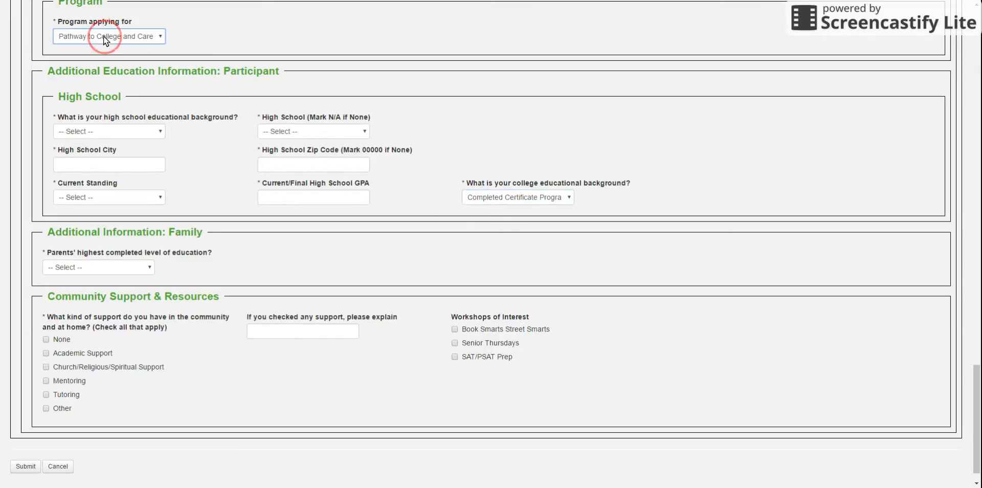
left_click(99, 67)
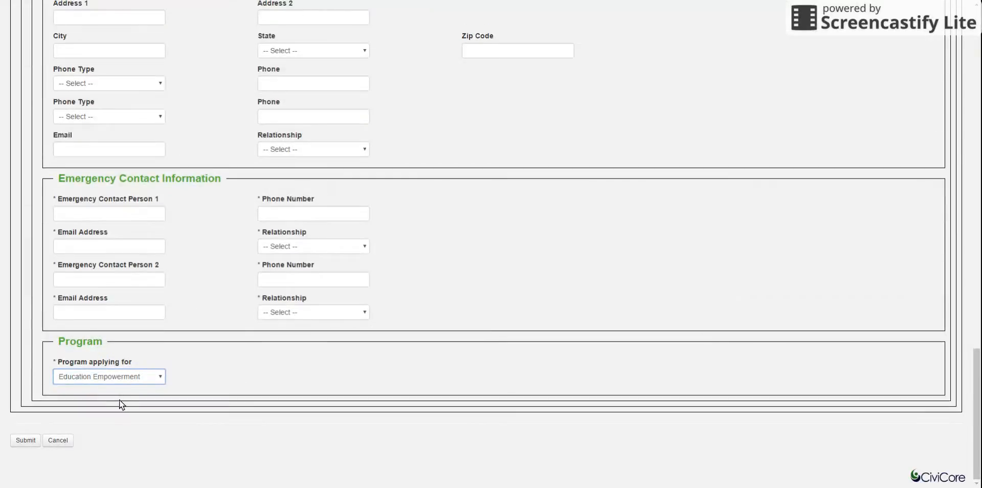
left_click(128, 378)
left_click(114, 410)
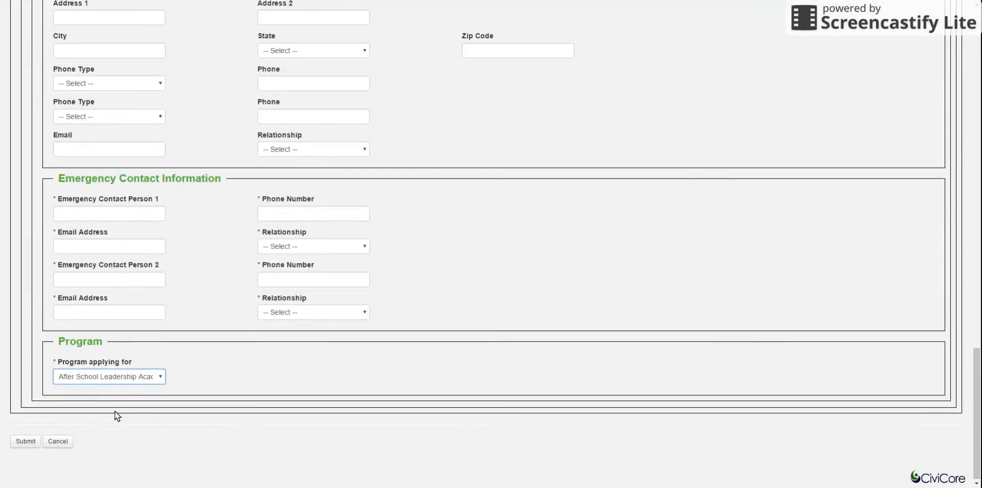
scroll(119, 379, "down", 3)
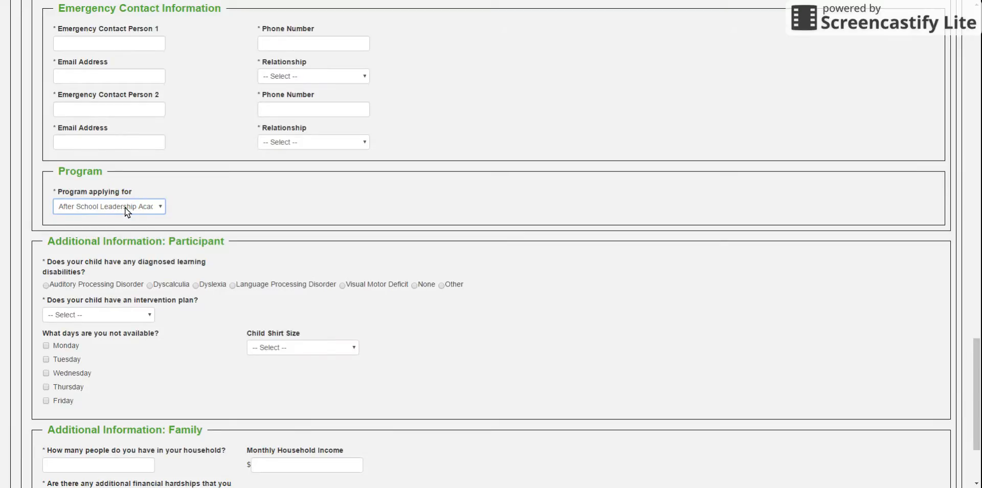
Set the program applying for to Summer Cultural Enrichment and review the form back up to the participant's basic information.
key("Down")
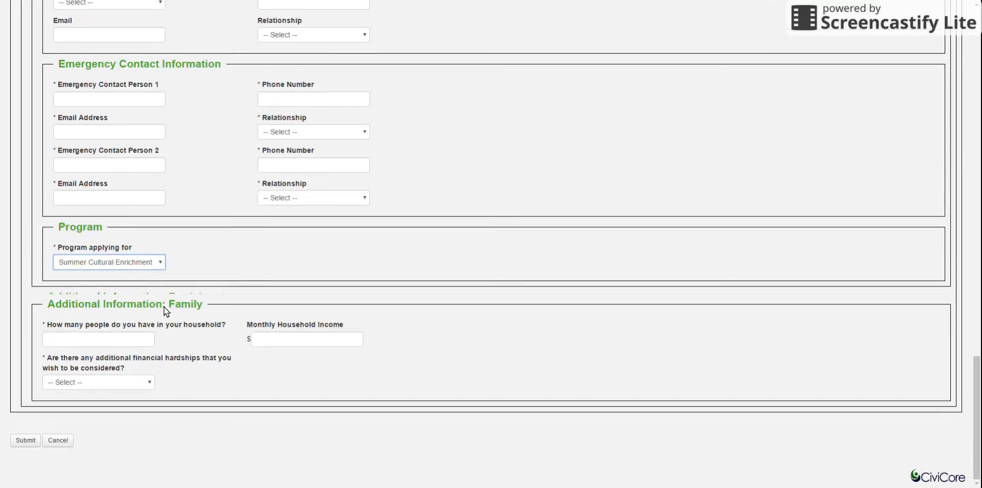
scroll(222, 365, "up", 7)
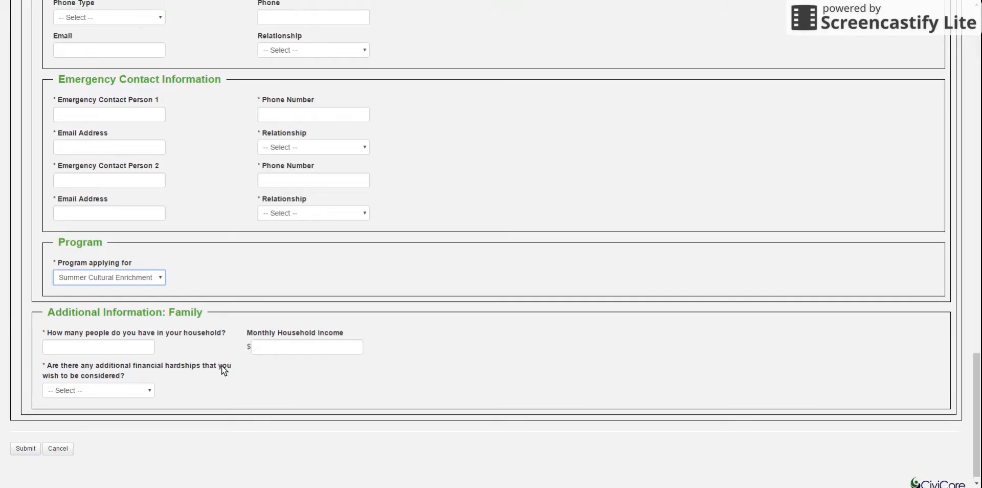
scroll(222, 365, "up", 7)
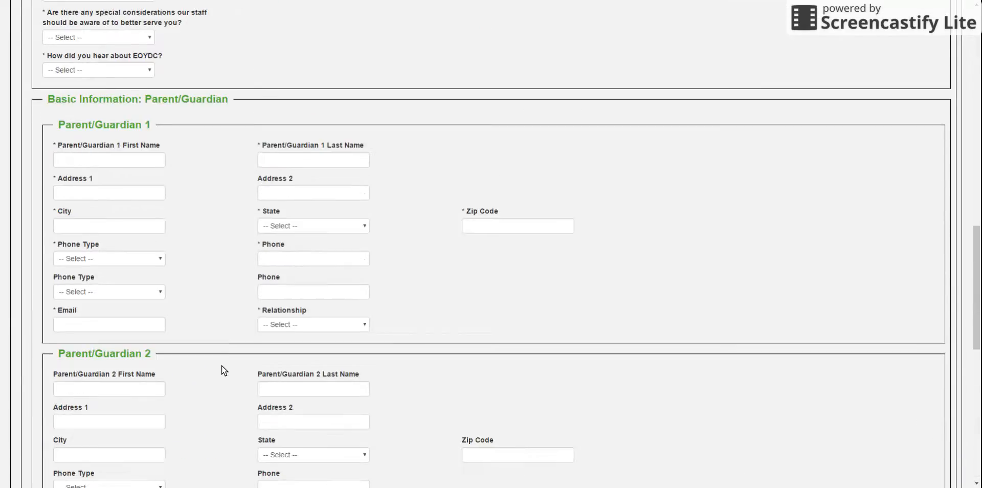
scroll(222, 365, "up", 2)
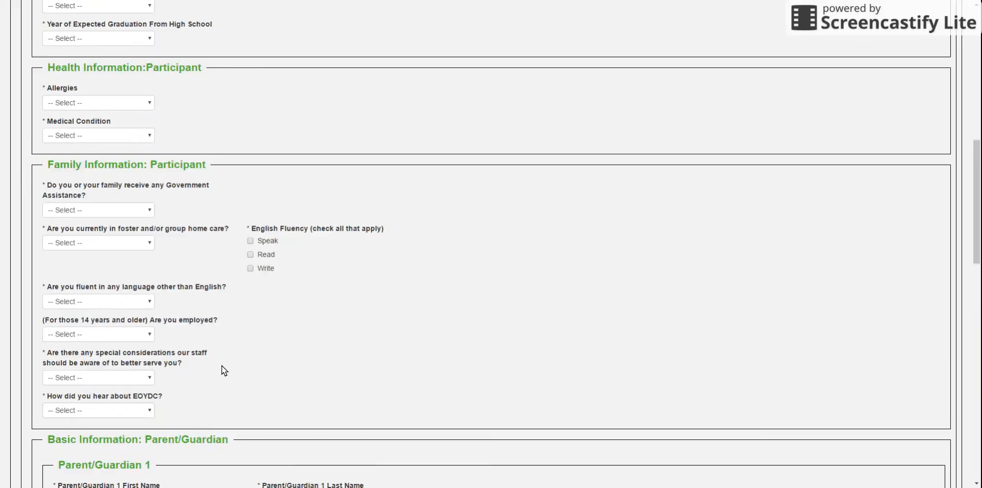
scroll(222, 365, "up", 6)
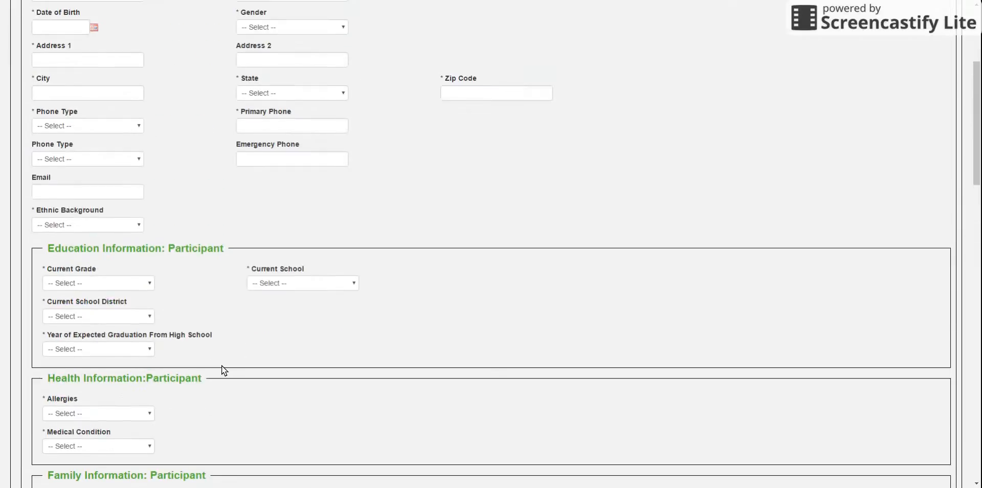
scroll(214, 337, "up", 3)
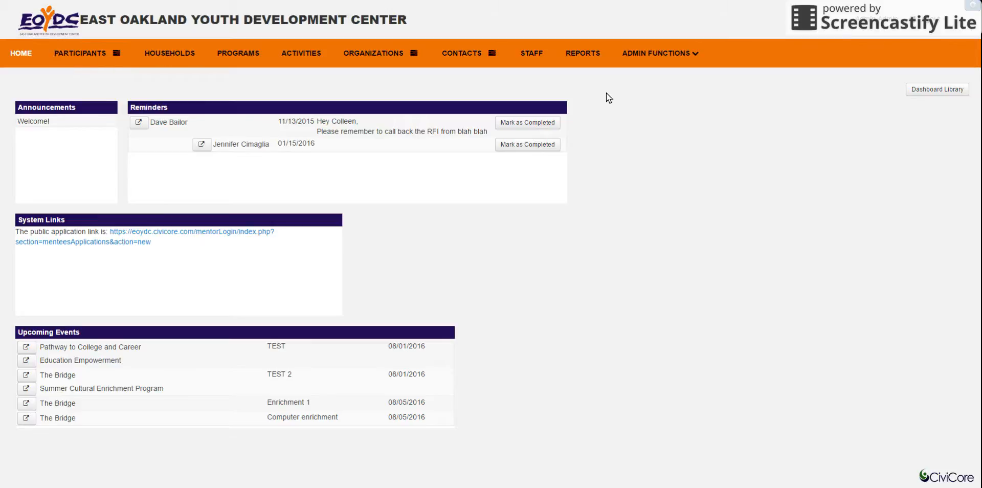
Go to the participant application approvals, view the second applied participant's application and put it on the waitlist.
left_click(681, 55)
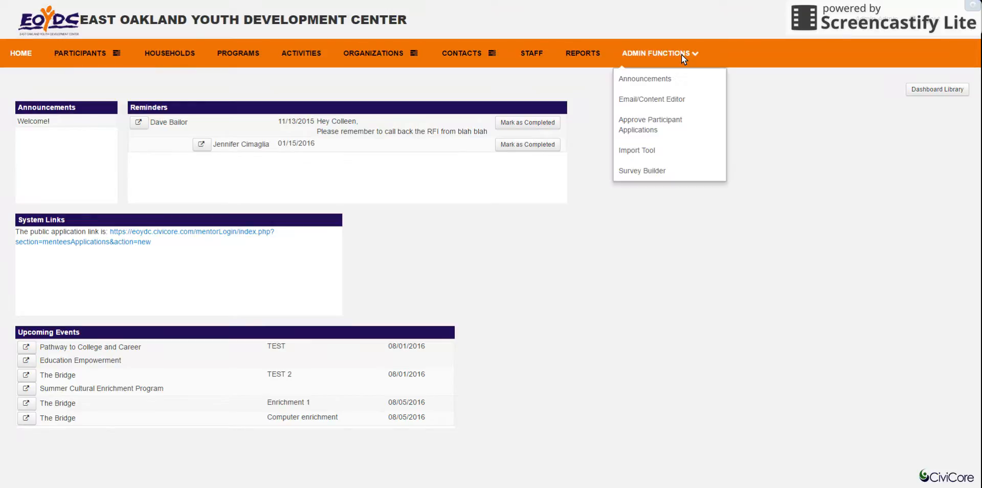
left_click(676, 132)
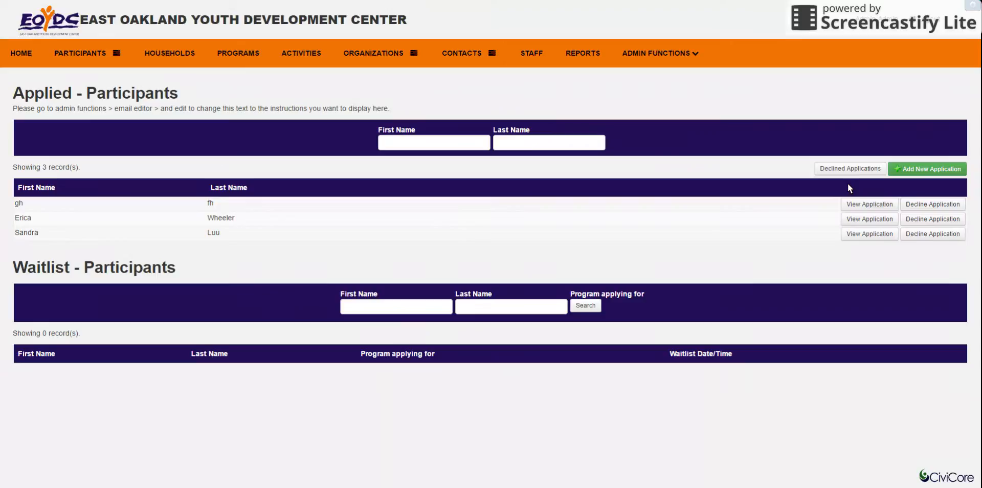
left_click(861, 220)
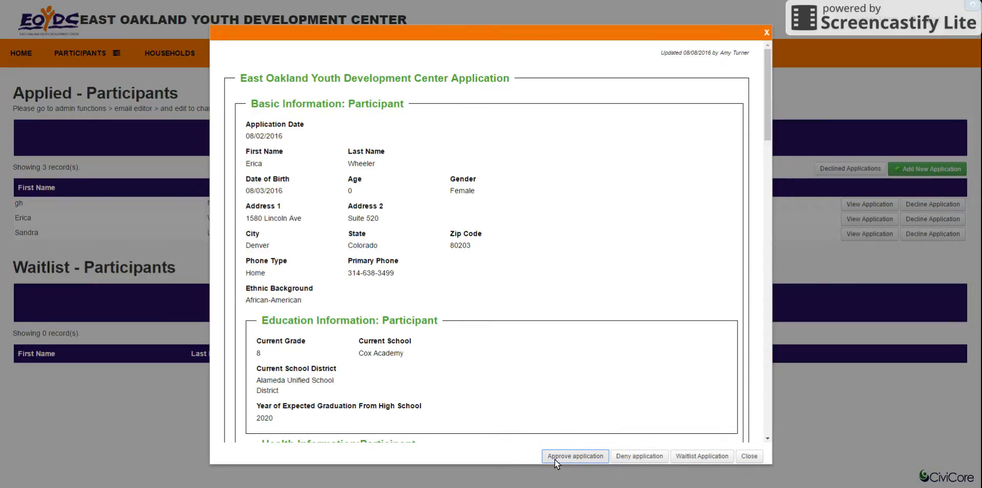
left_click(686, 459)
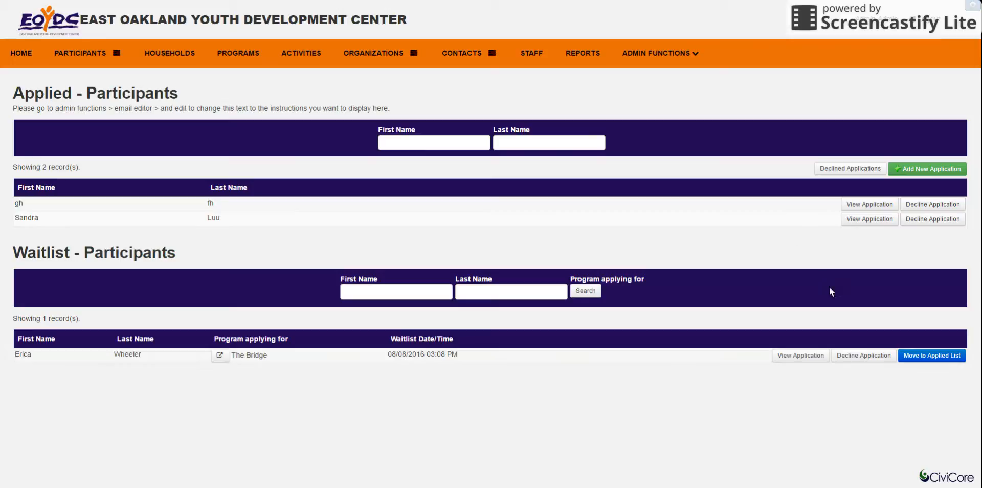
View and close the waitlisted participant's application, and move it back to the applied list.
left_click(790, 355)
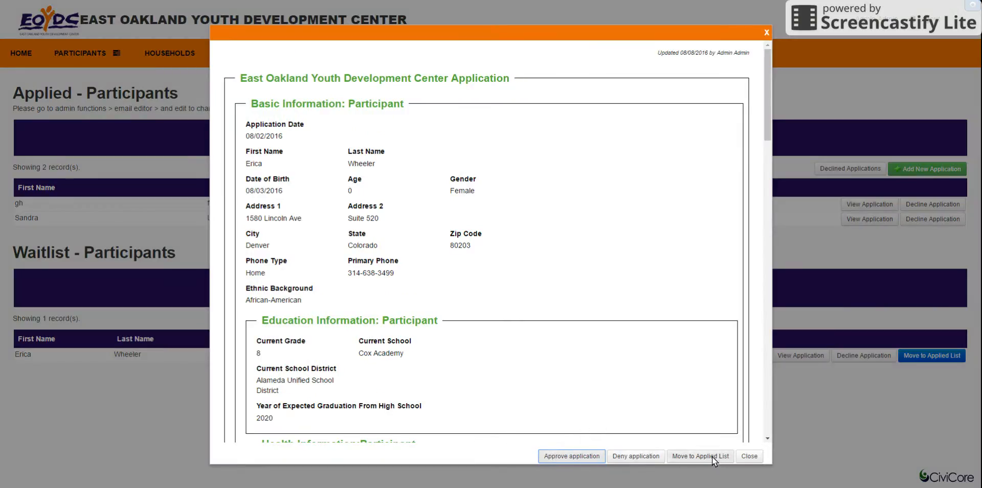
left_click(749, 456)
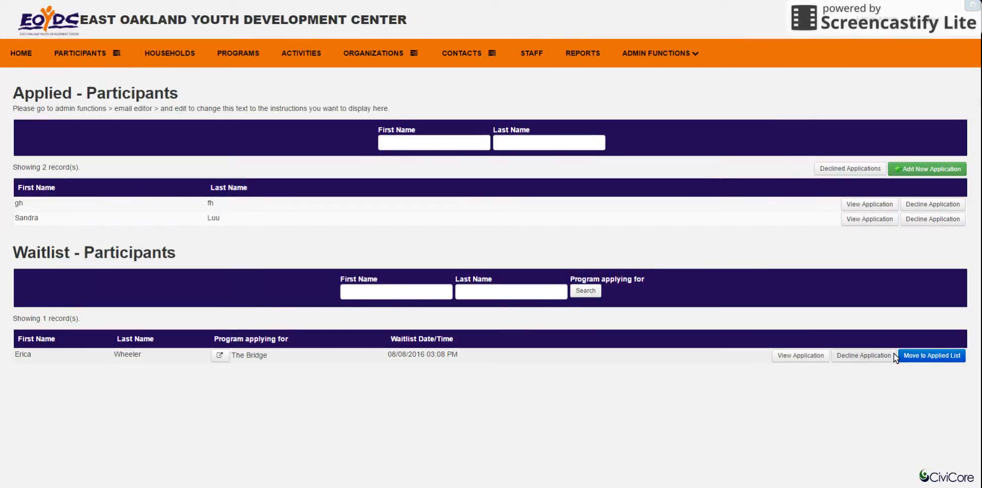
left_click(933, 357)
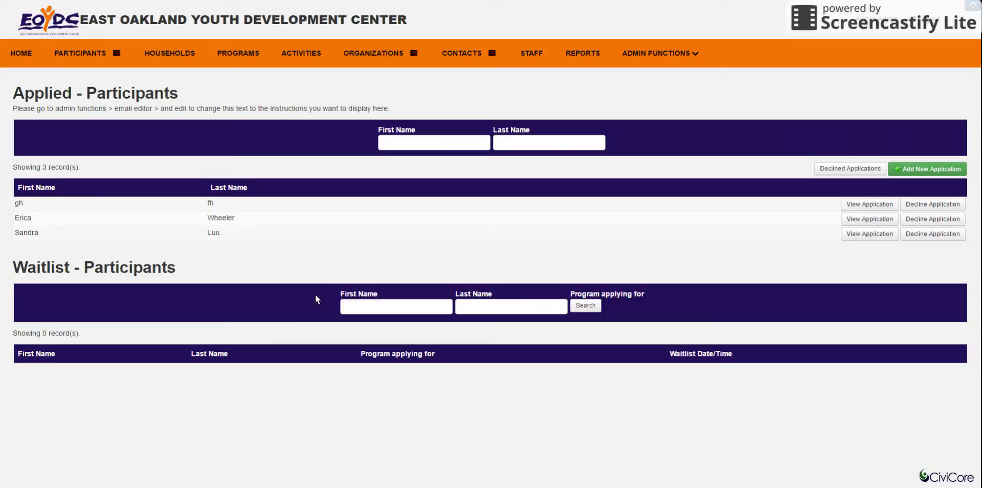
View the second applied participant's application down to the additional information and approve it.
left_click(869, 219)
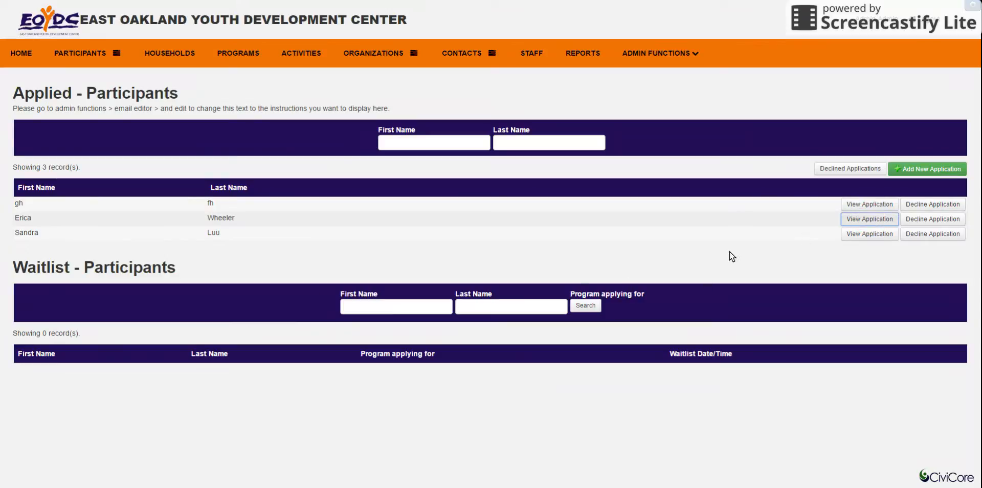
scroll(511, 340, "down", 10)
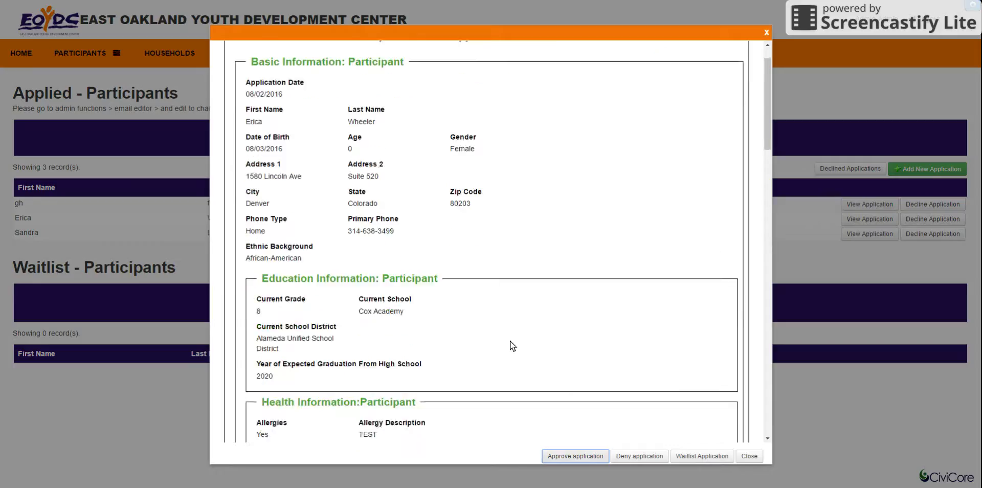
scroll(512, 341, "down", 15)
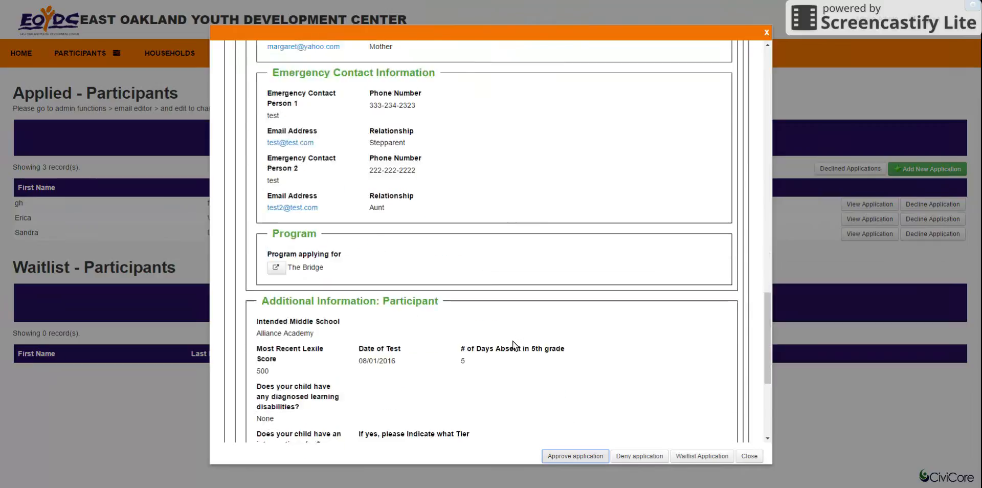
left_click(575, 456)
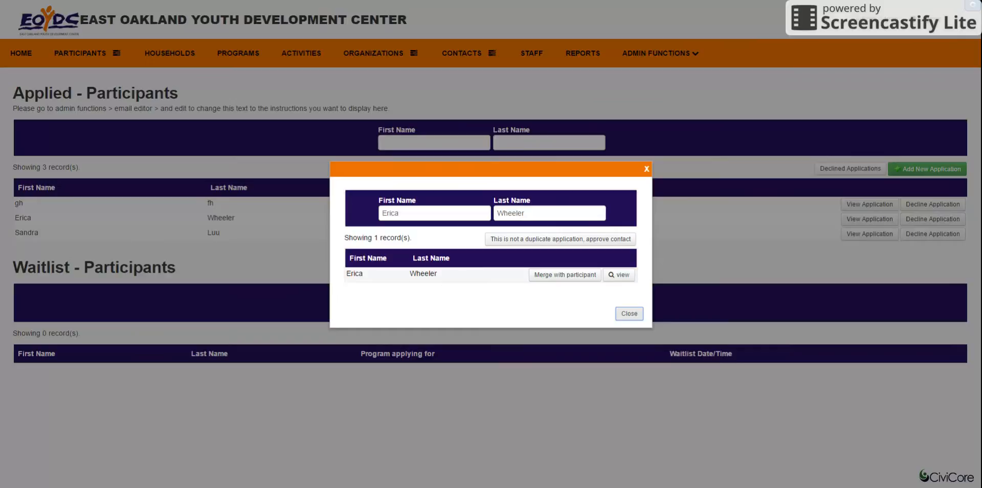
Search the possible duplicates for a different first name, and search again with the applicant's own first name.
left_click_drag(422, 213, 342, 215)
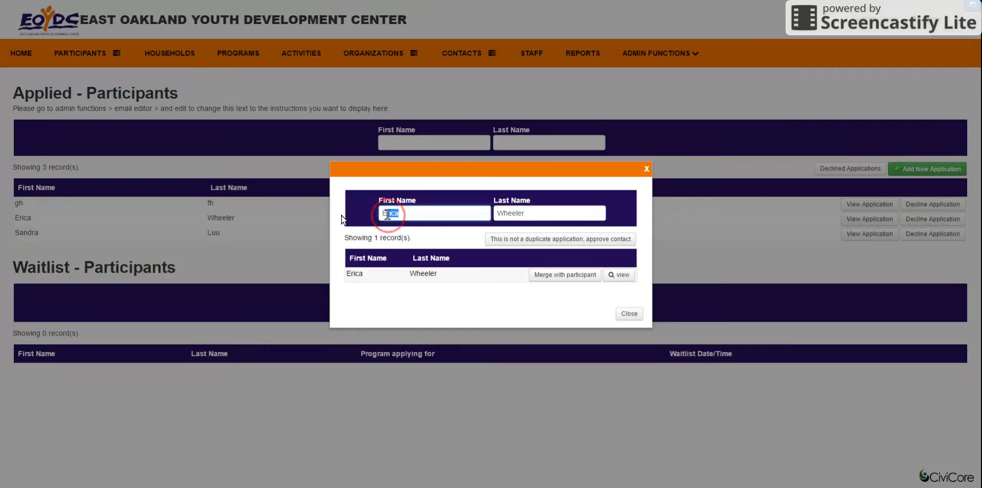
type("pat")
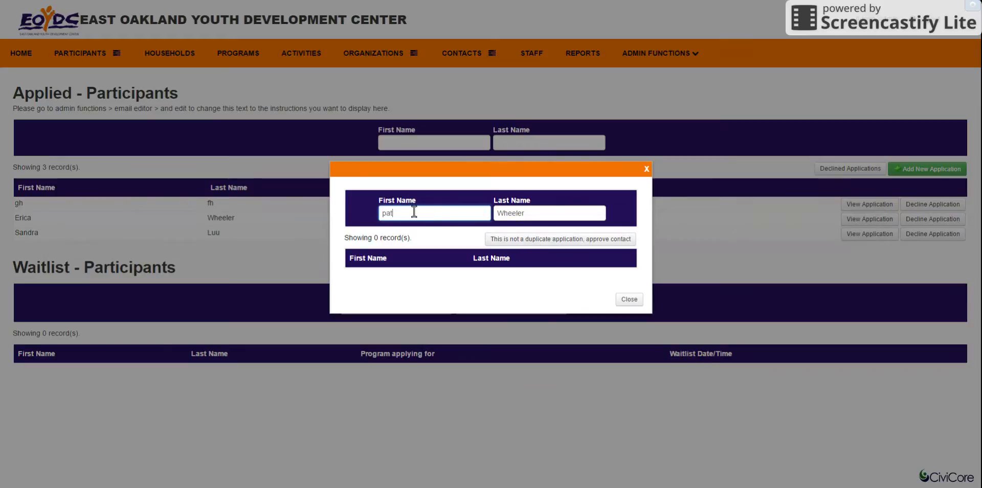
left_click_drag(415, 211, 346, 216)
type("erica")
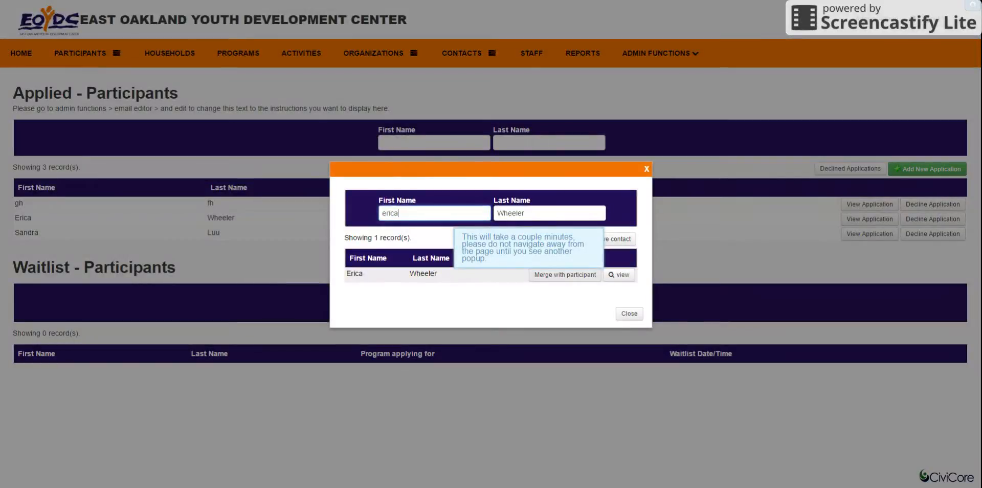
Start merging the application with the matching participant, choosing the new application's Phone Number for Emergency Contact Person 1.
left_click(555, 278)
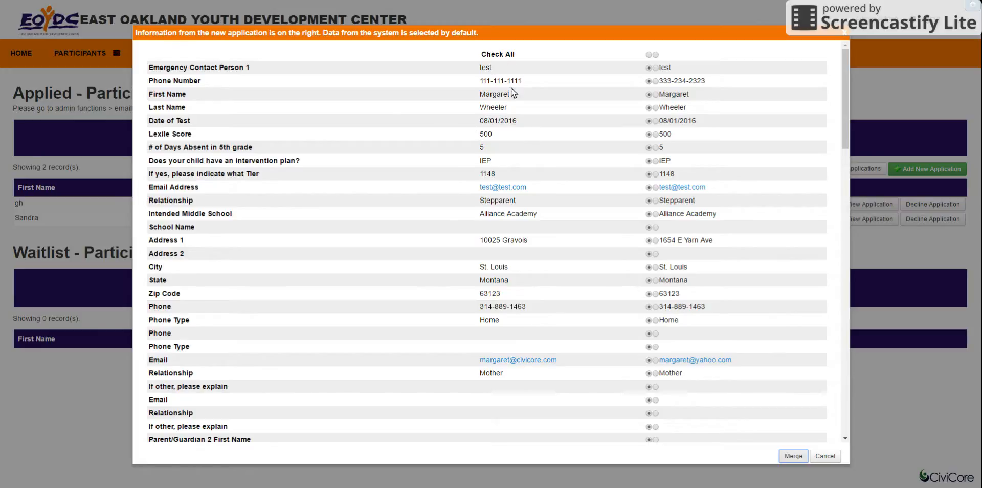
left_click(62, 59)
left_click_drag(524, 82, 477, 83)
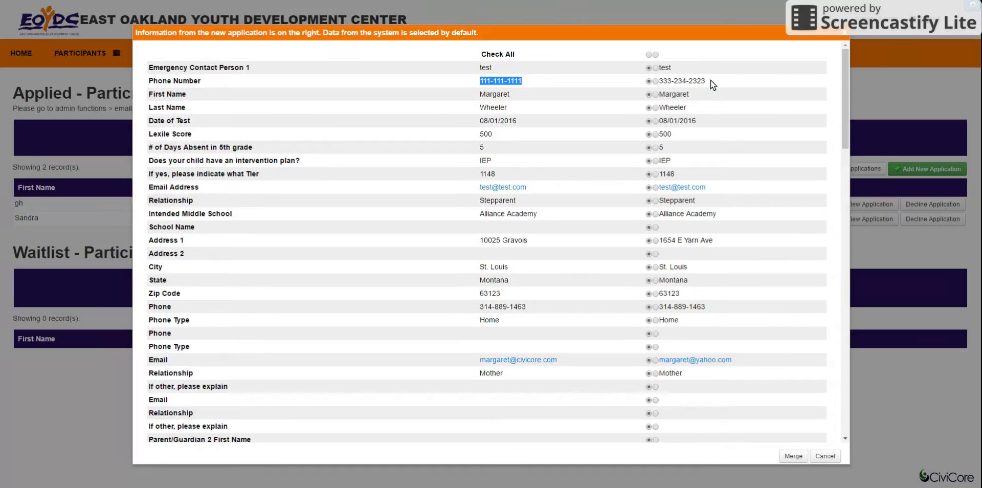
left_click_drag(709, 79, 659, 83)
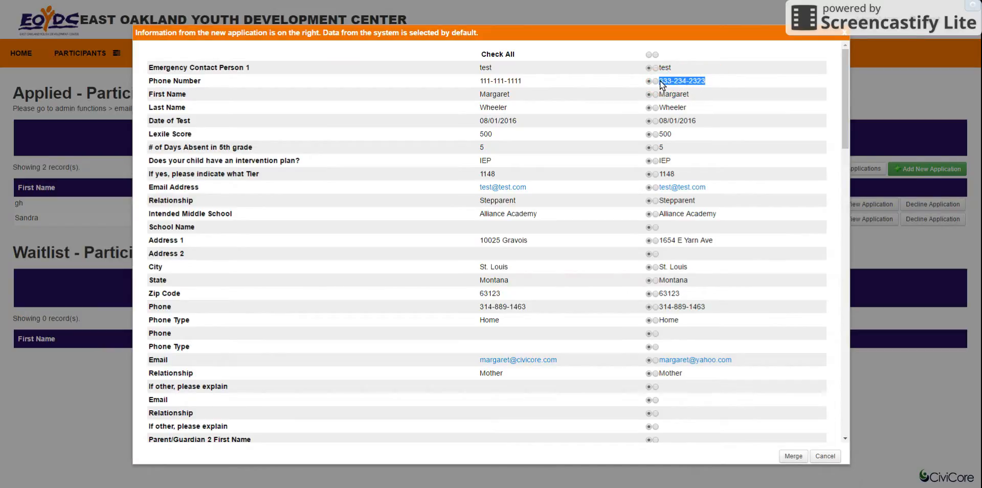
left_click(655, 81)
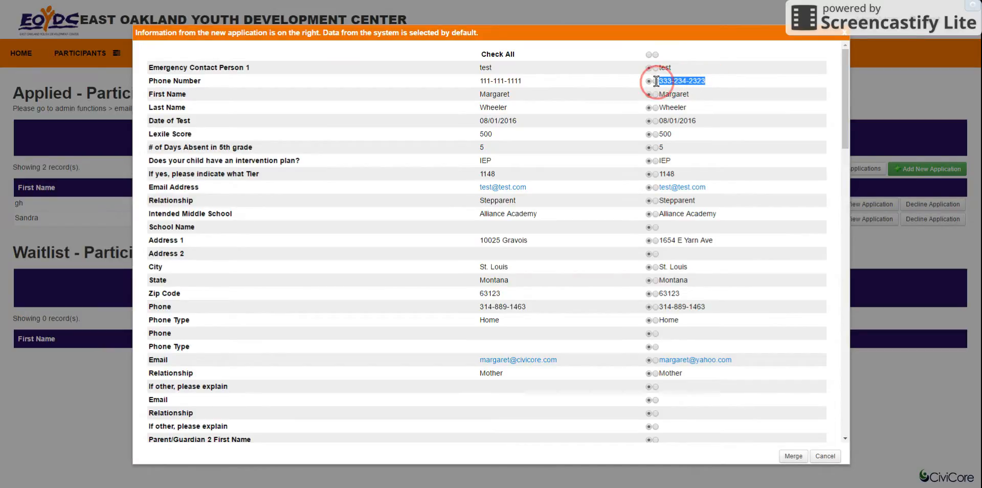
left_click(716, 82)
left_click_drag(708, 79, 661, 80)
left_click_drag(527, 80, 481, 82)
left_click(545, 81)
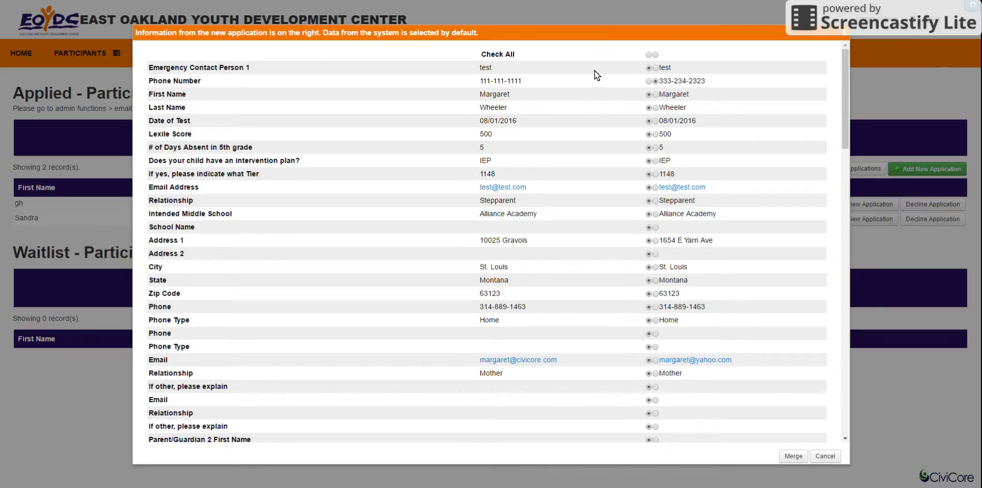
left_click_drag(711, 81, 661, 80)
left_click(696, 83)
Choose the new application's values for the parent's Address 1 and Email in the merge comparison.
left_click_drag(134, 238, 728, 243)
left_click(738, 241)
left_click(655, 240)
scroll(682, 297, "down", 2)
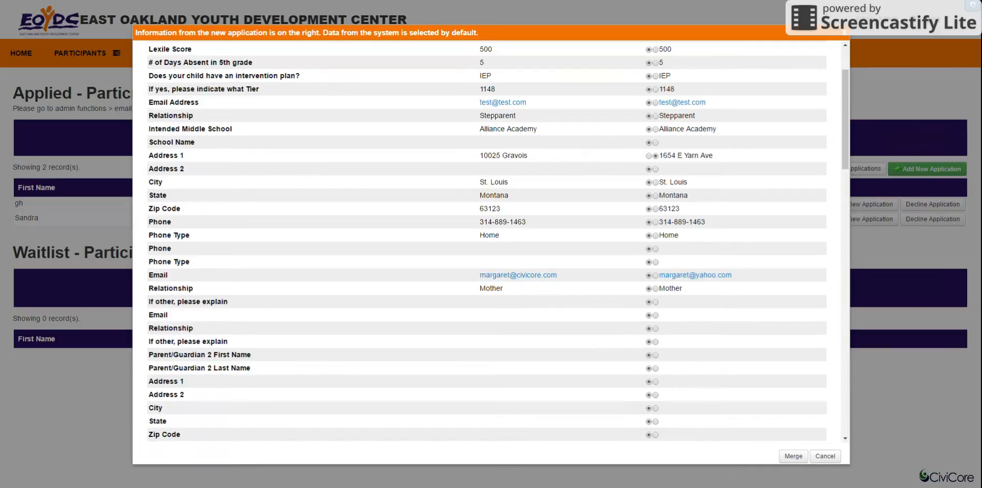
left_click(656, 275)
Review the remaining compared fields down to Application Date and merge the application into the existing participant.
scroll(707, 297, "down", 5)
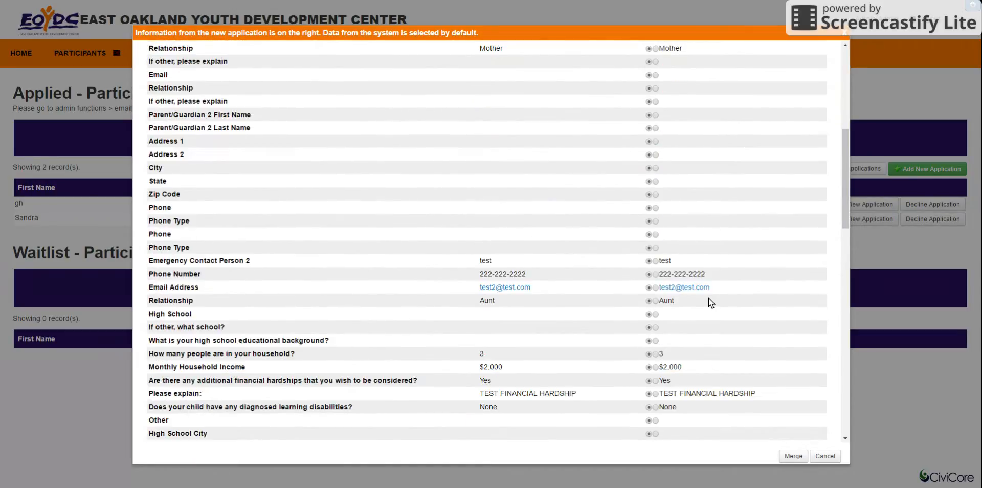
scroll(708, 298, "down", 2)
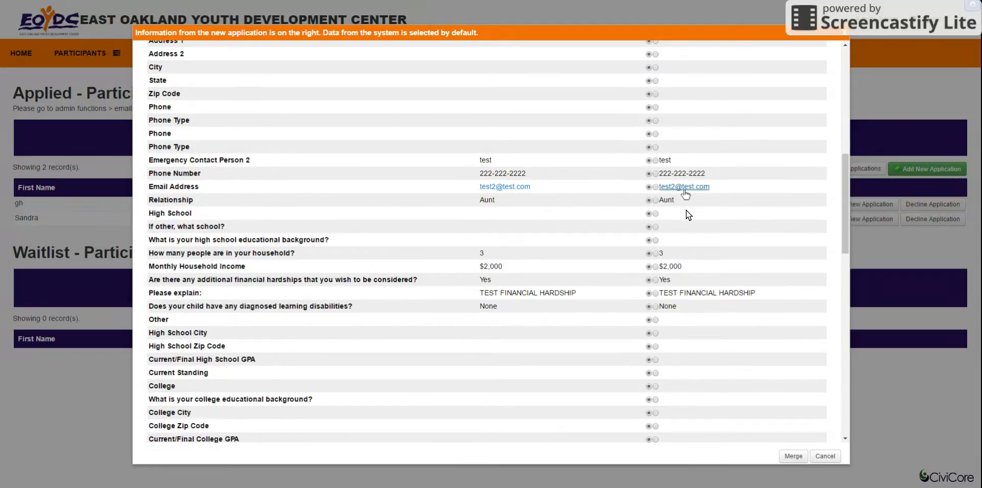
scroll(690, 317, "down", 4)
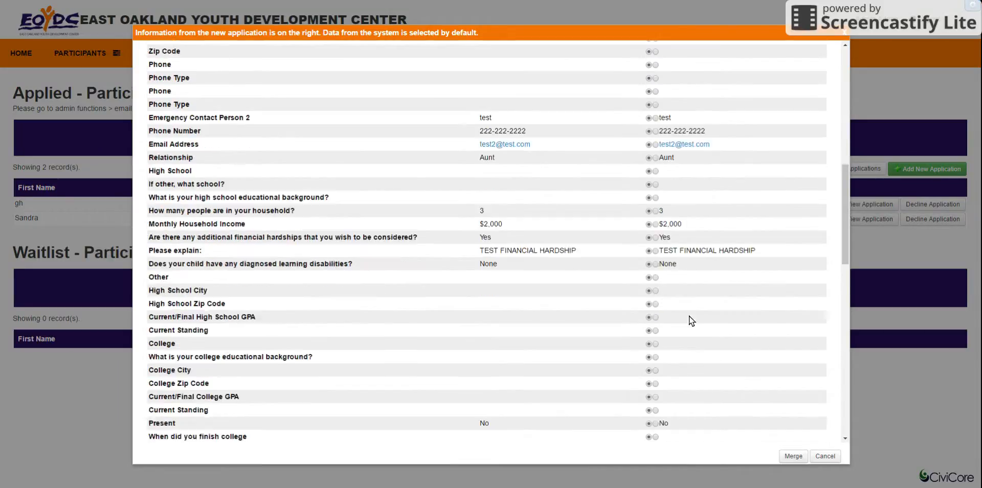
scroll(688, 316, "down", 3)
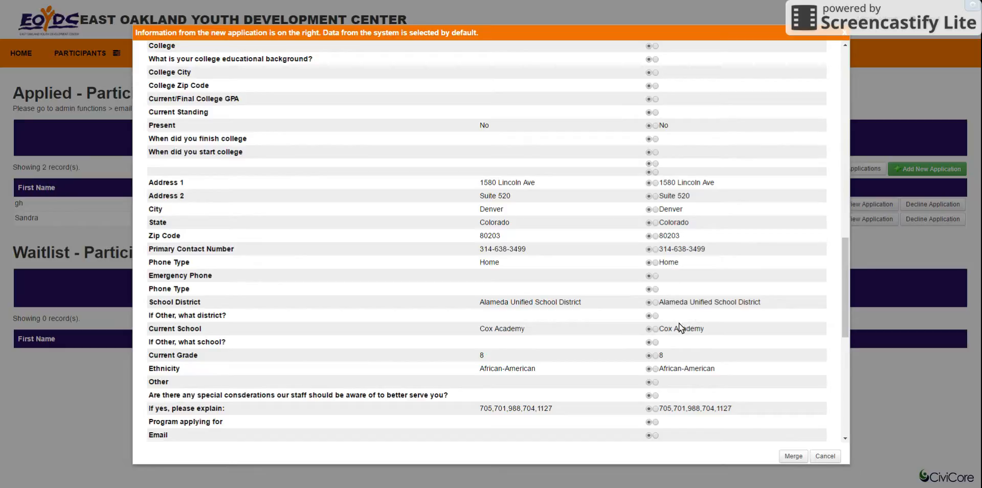
scroll(680, 329, "down", 4)
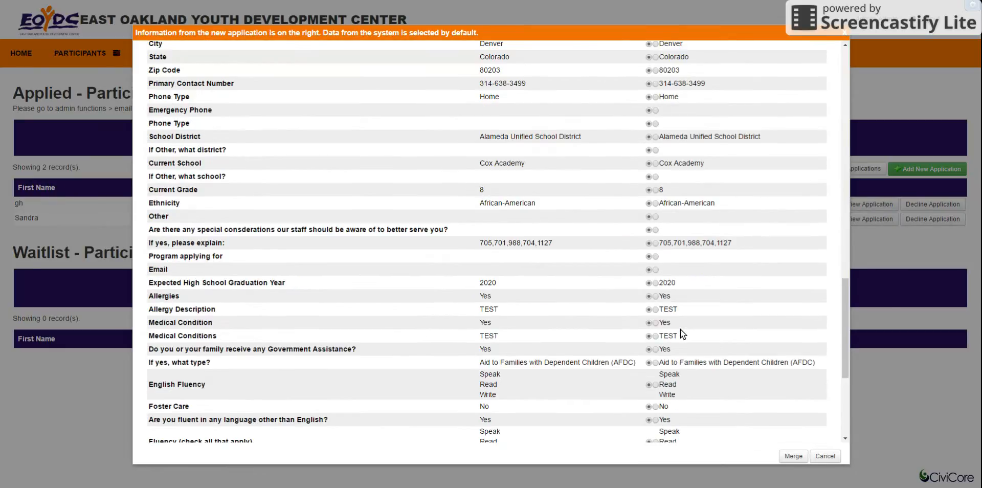
scroll(680, 329, "down", 4)
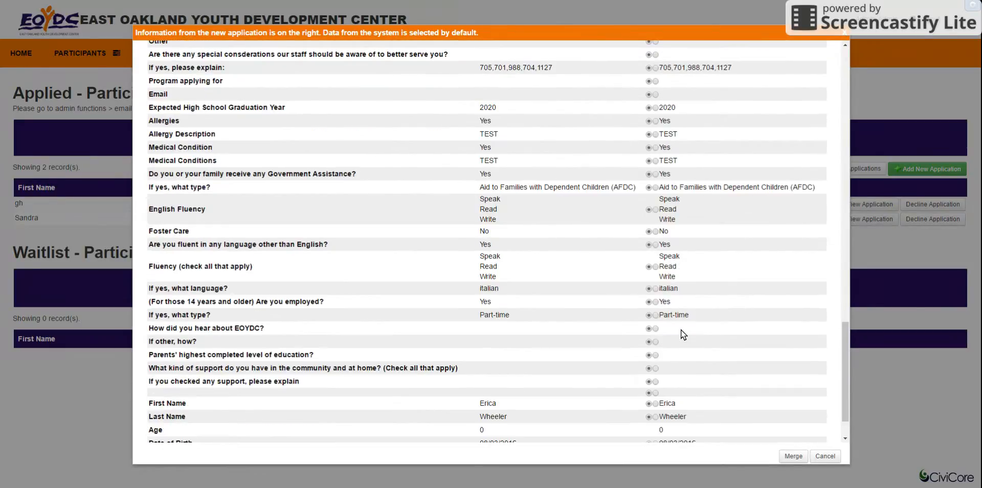
scroll(681, 334, "down", 2)
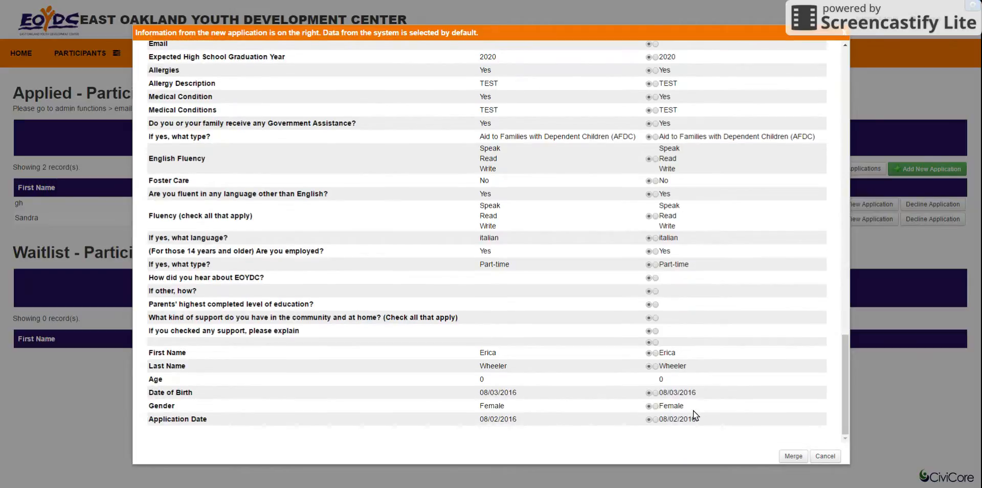
left_click(788, 456)
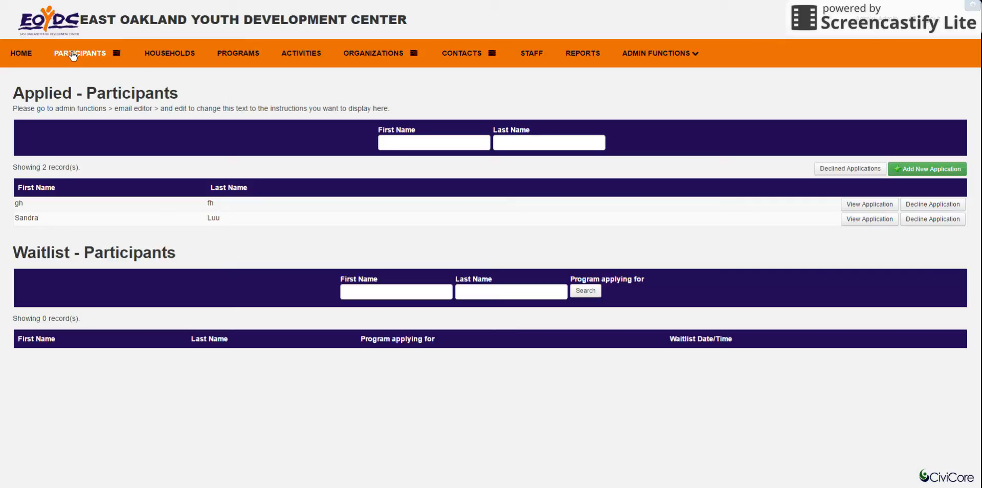
Search the participants list by full name for the merged participant and open the record.
left_click(72, 54)
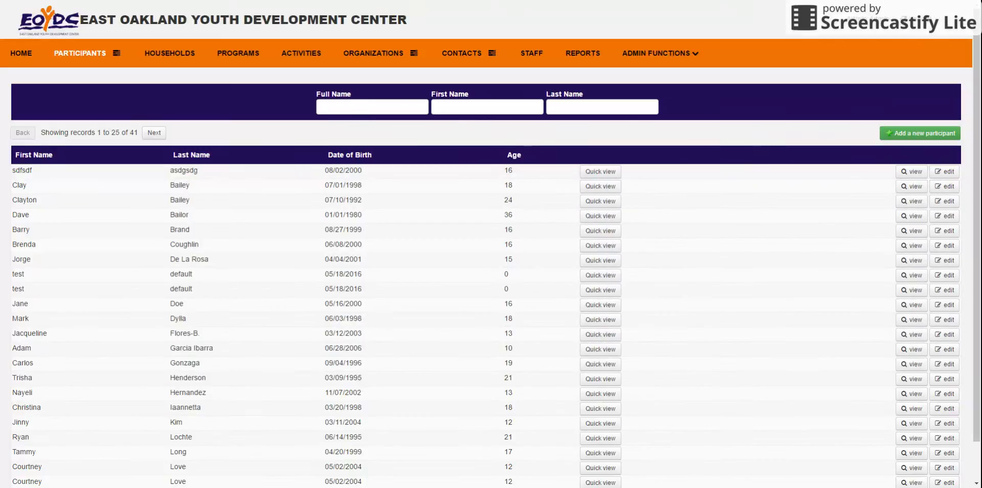
left_click(364, 107)
type("eri")
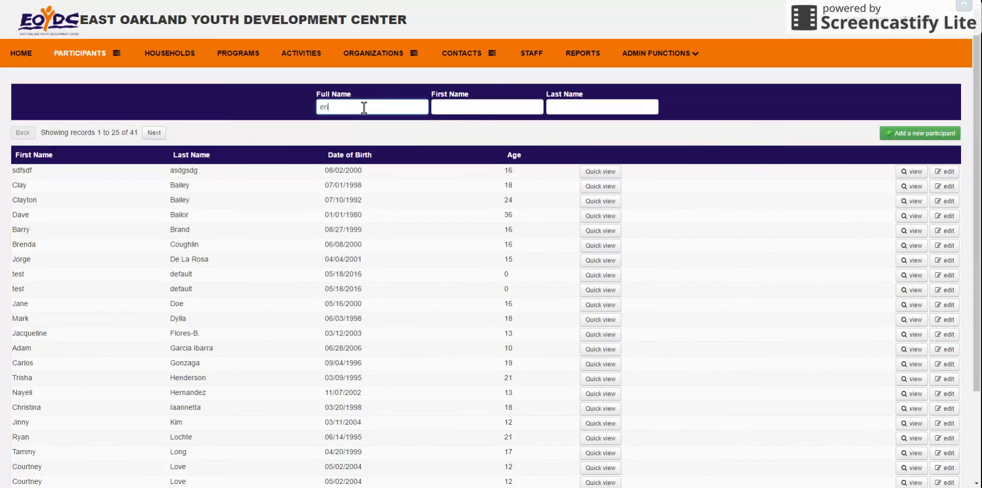
type("c")
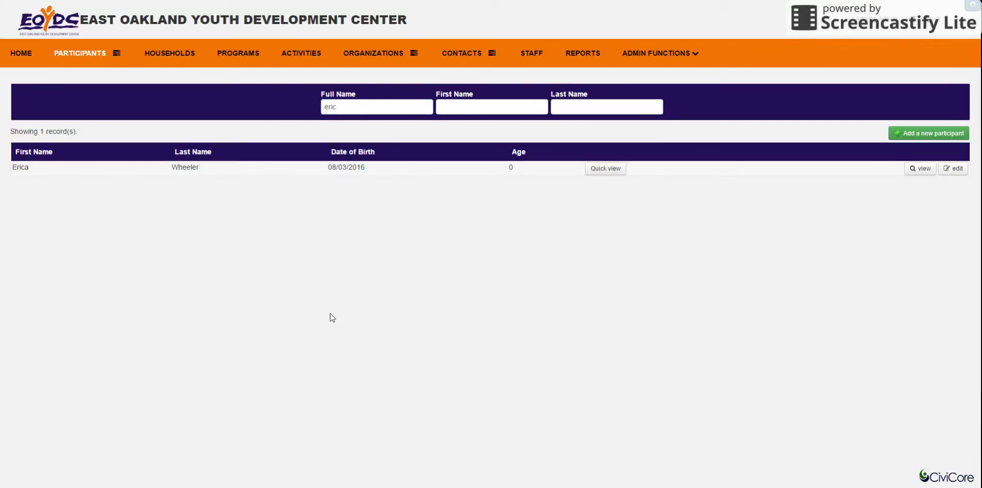
key("Return")
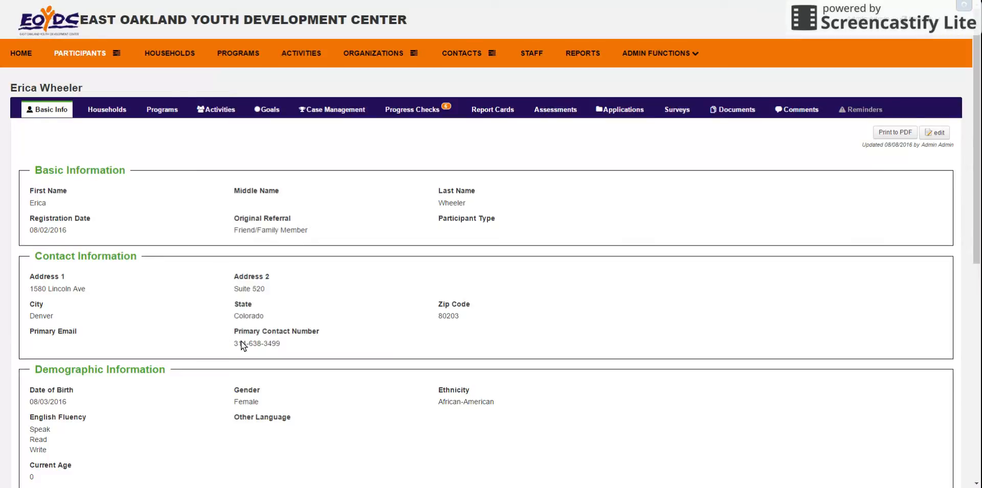
Examine the participant's contact, demographic, educational, health and release form information in the basic info.
left_click_drag(286, 344, 226, 345)
left_click(201, 327)
scroll(136, 303, "down", 5)
scroll(136, 304, "down", 3)
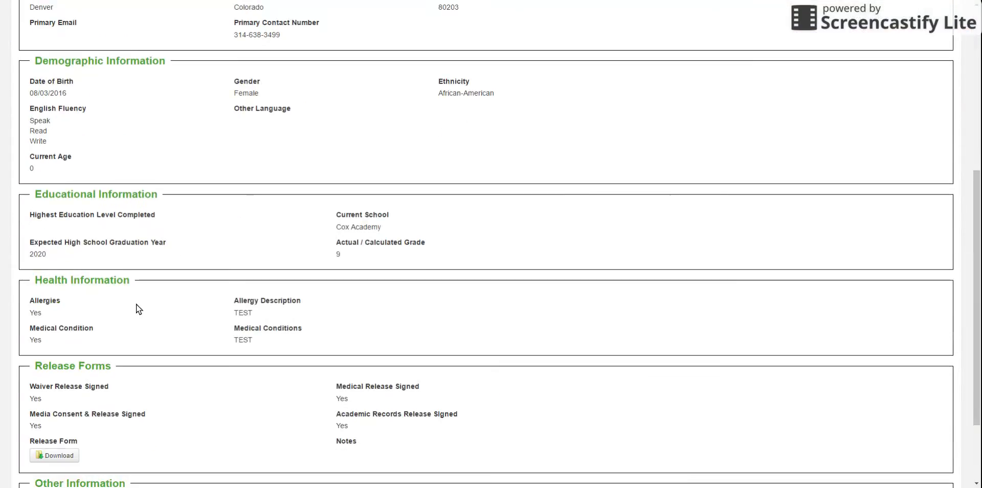
scroll(136, 303, "up", 7)
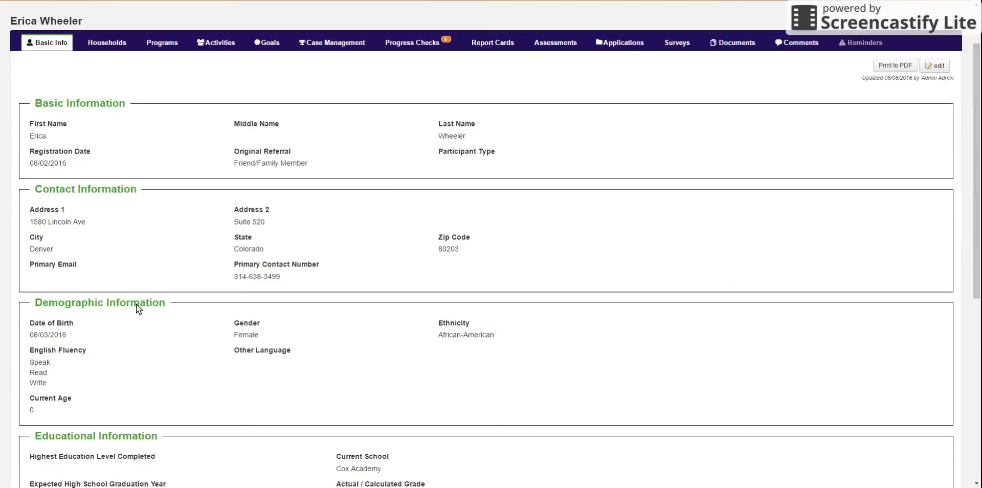
scroll(136, 304, "up", 2)
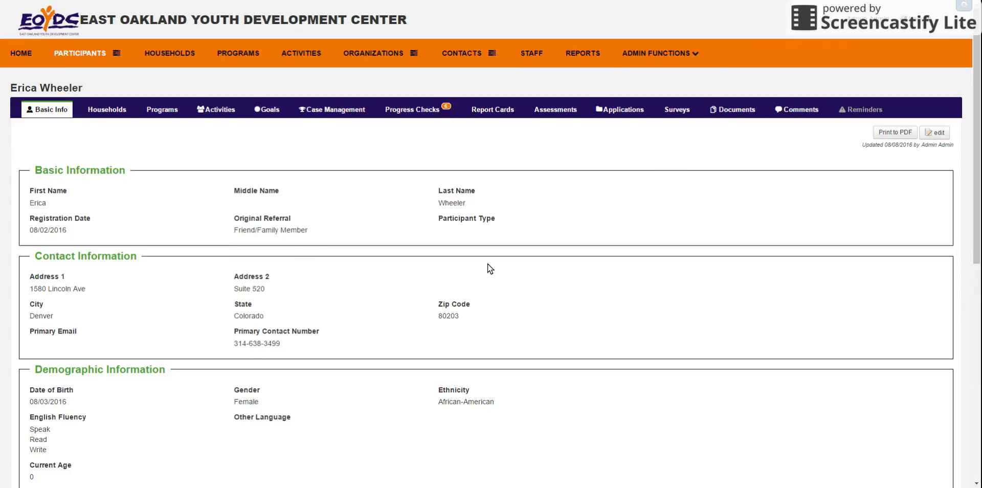
Go to the participant application approvals, open a new application form and look through its participant sections.
mouse_move(692, 55)
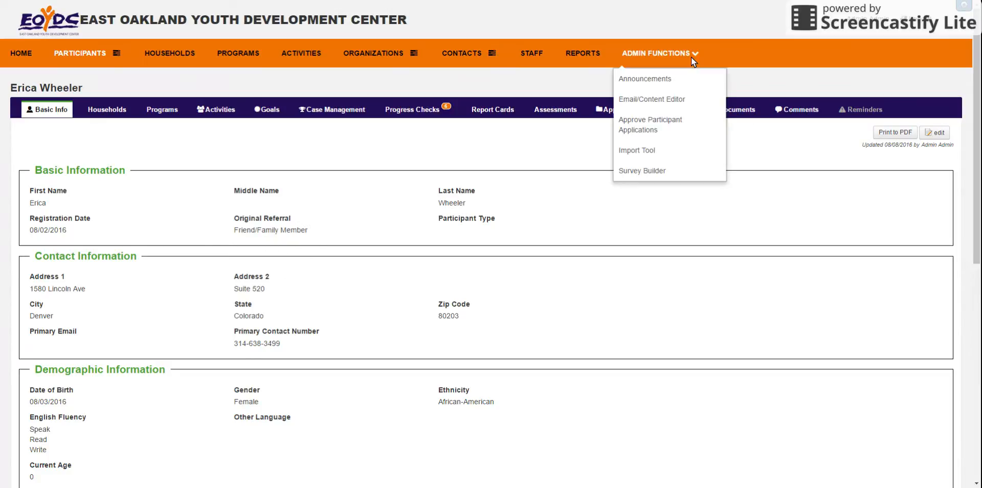
left_click(667, 128)
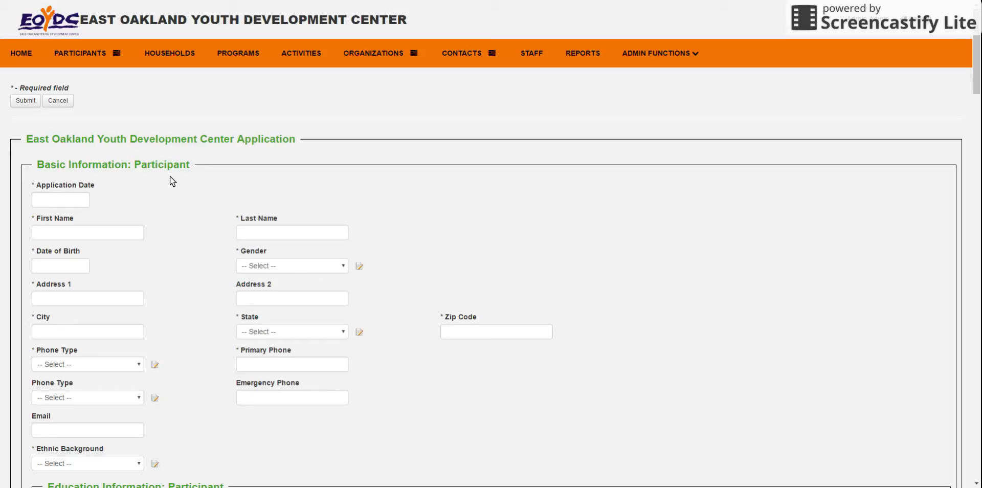
scroll(173, 205, "down", 5)
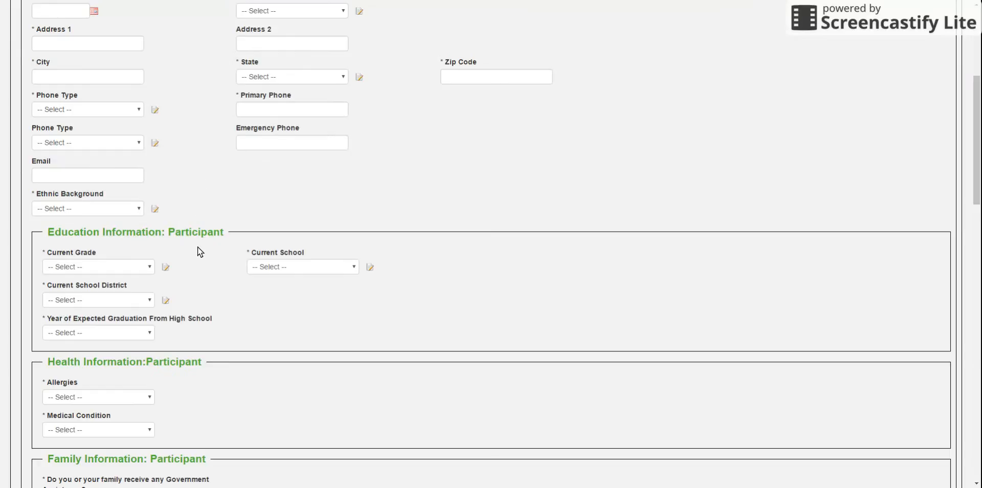
scroll(199, 251, "down", 5)
scroll(200, 251, "up", 10)
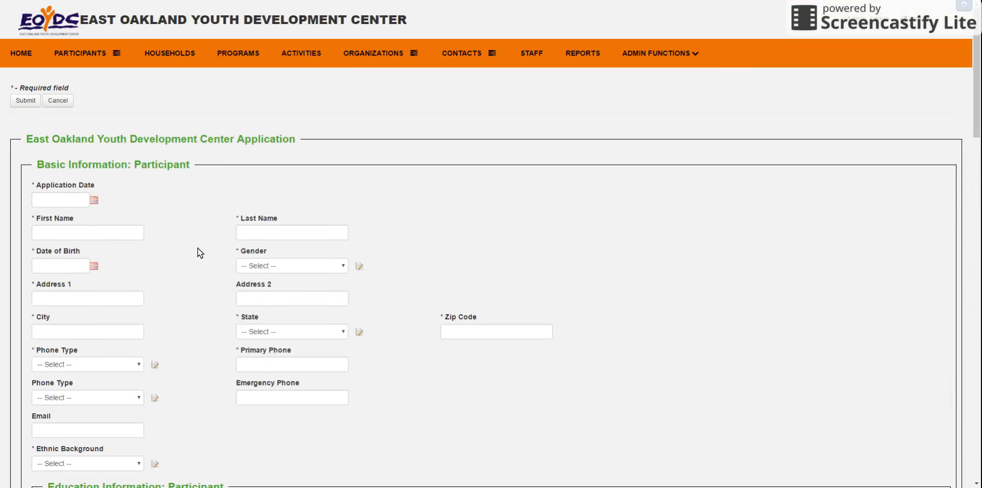
Return to the participant application approvals without submitting the new application.
left_click(656, 53)
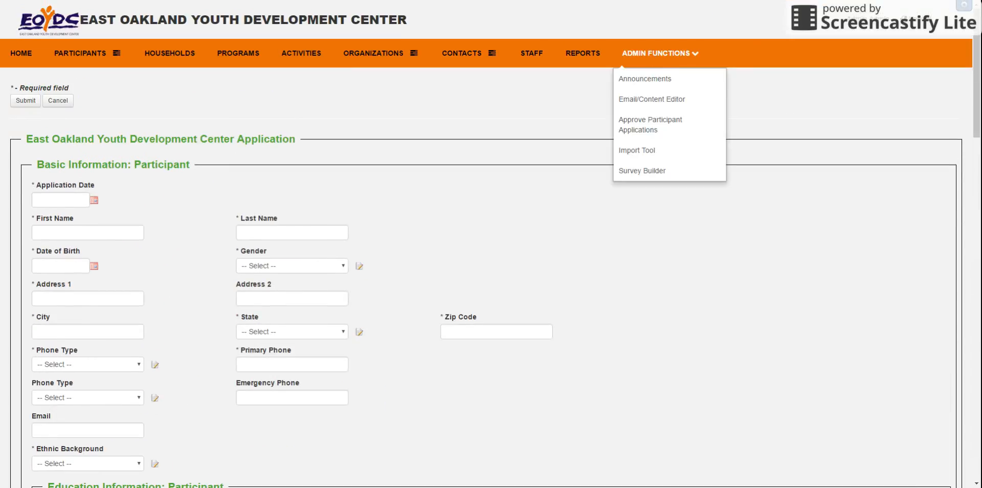
left_click(651, 129)
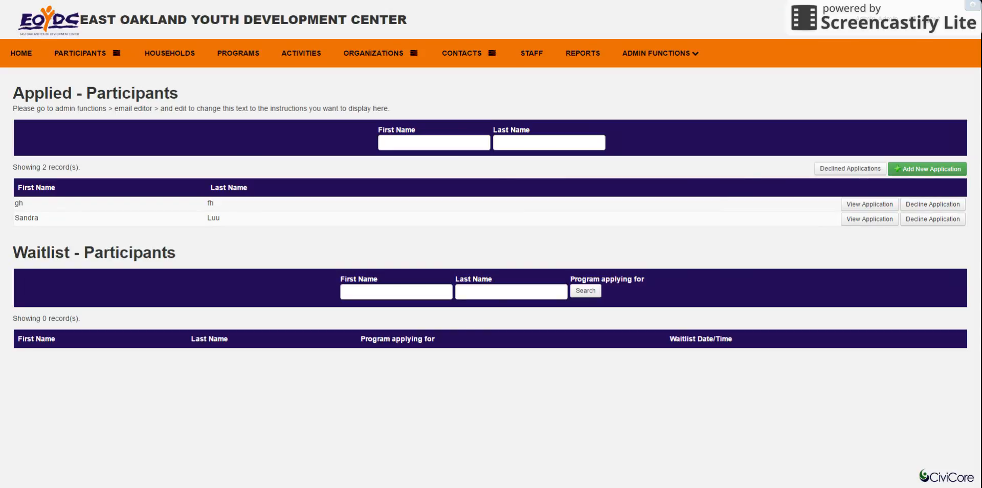
mouse_move(972, 5)
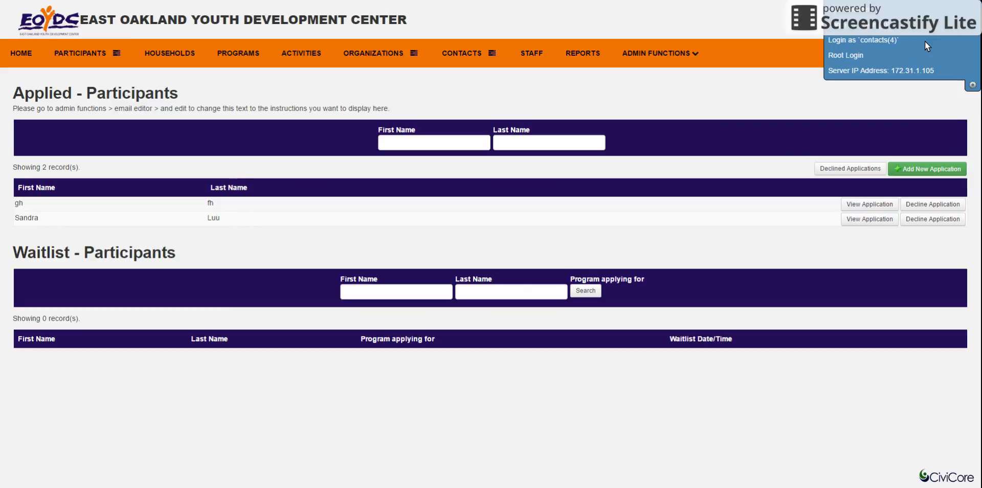